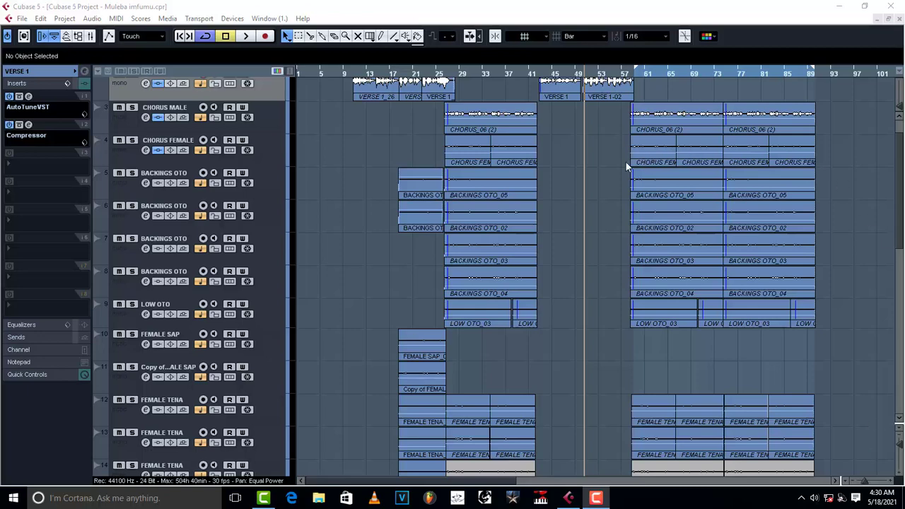
# Step: Play the song from the start to hear the vocal
pyautogui.scroll(2, 626, 162)
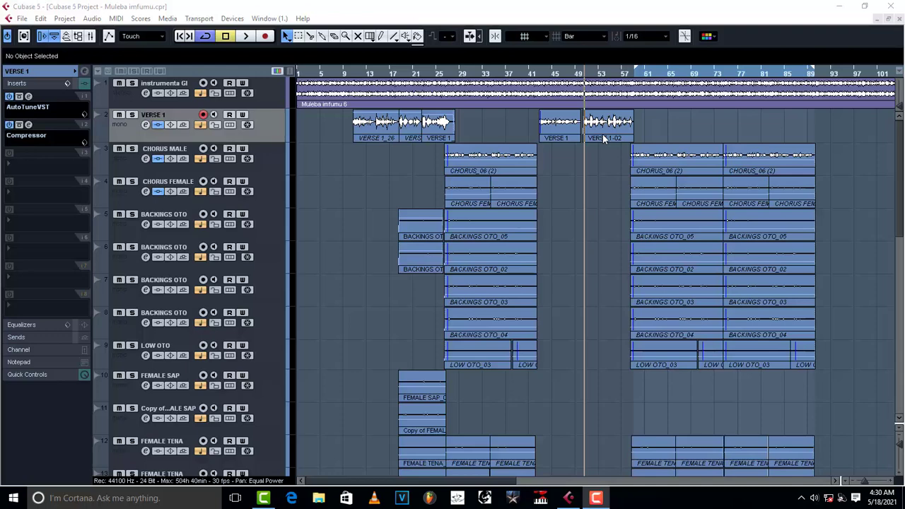
pyautogui.press('space')
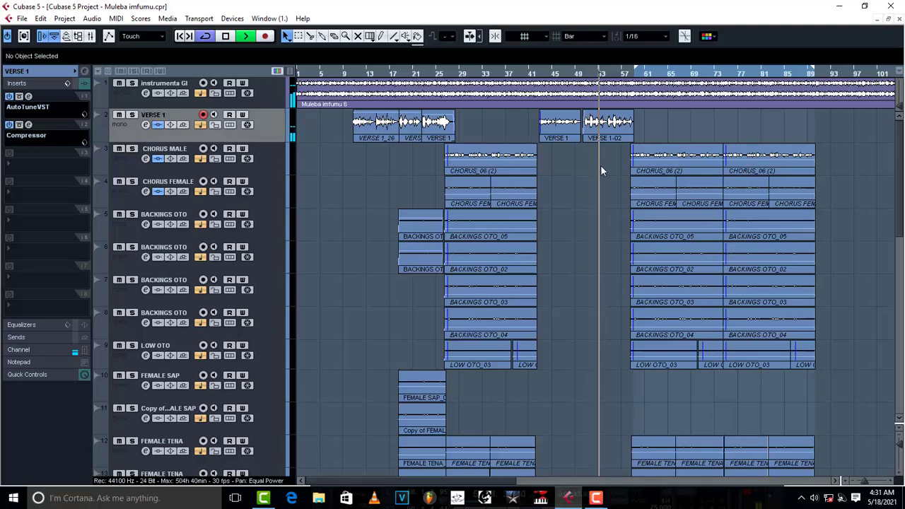
pyautogui.press('space')
pyautogui.press('space')
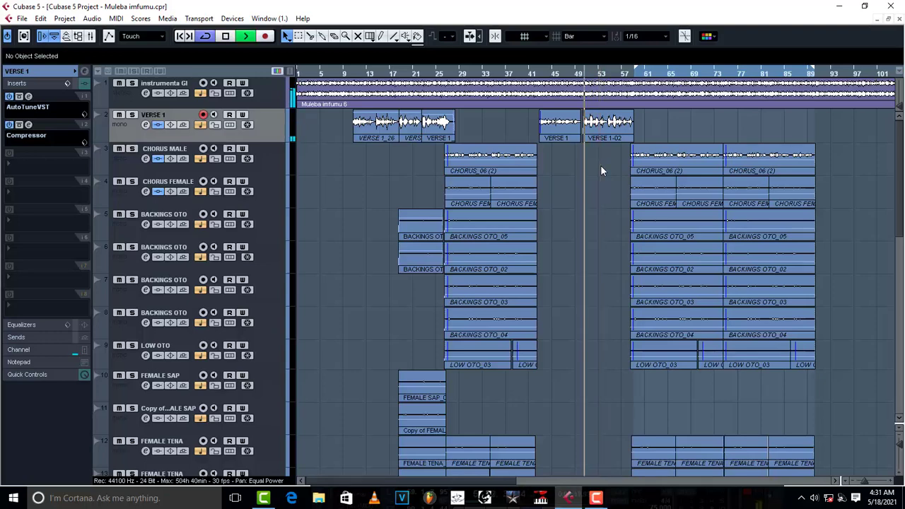
pyautogui.press('space')
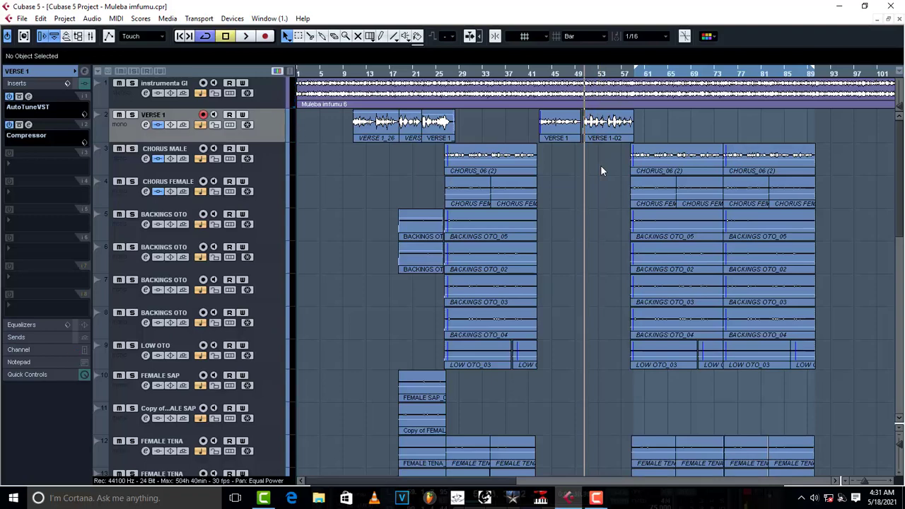
# Step: Load Dynamics - Multiband > C6 Stereo into VERSE 1's third insert slot
pyautogui.click(31, 172)
pyautogui.moveTo(47, 160)
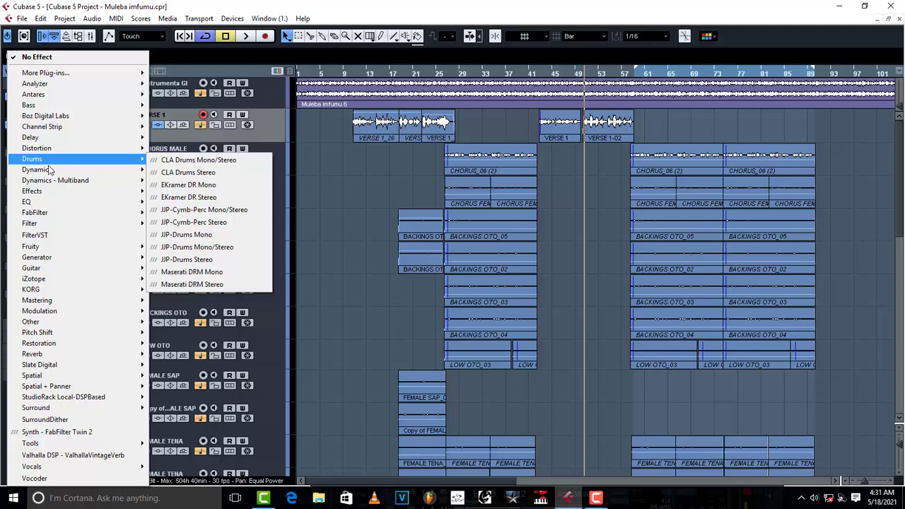
pyautogui.moveTo(51, 183)
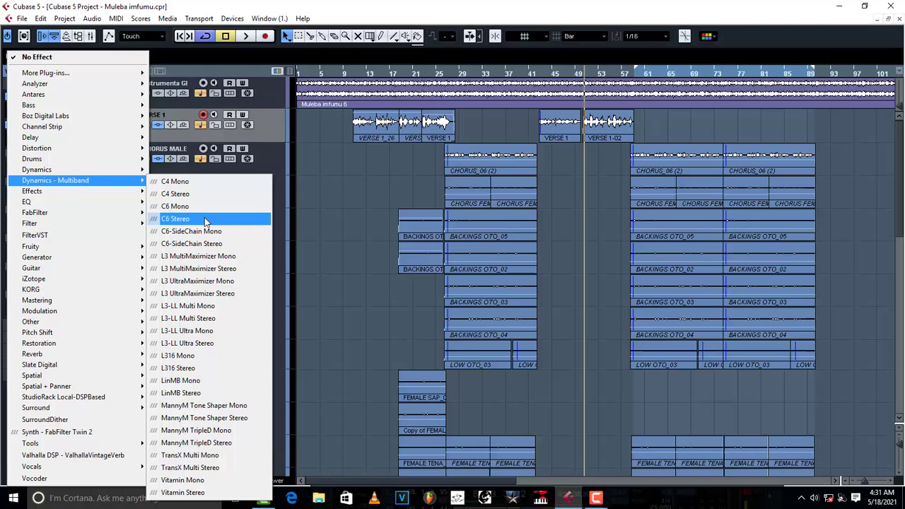
pyautogui.click(205, 221)
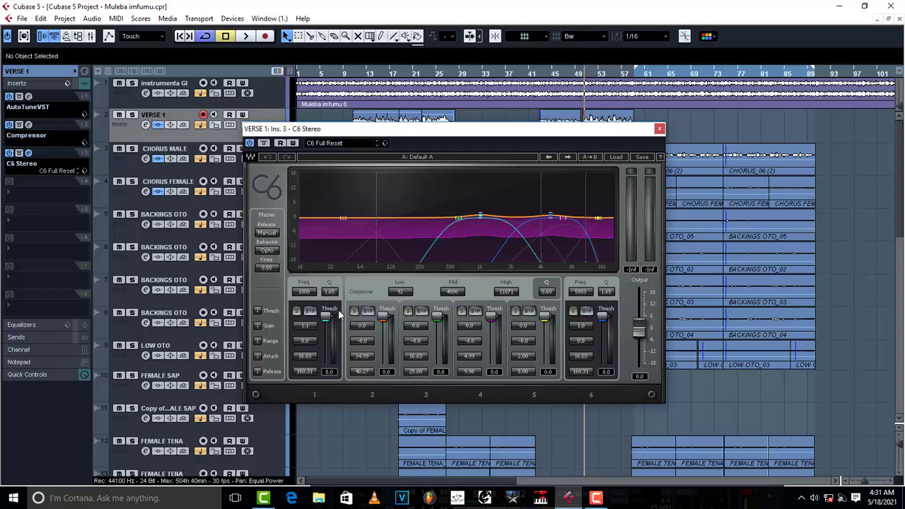
# Step: Bypass C6 bands 1 through 5
pyautogui.click(309, 311)
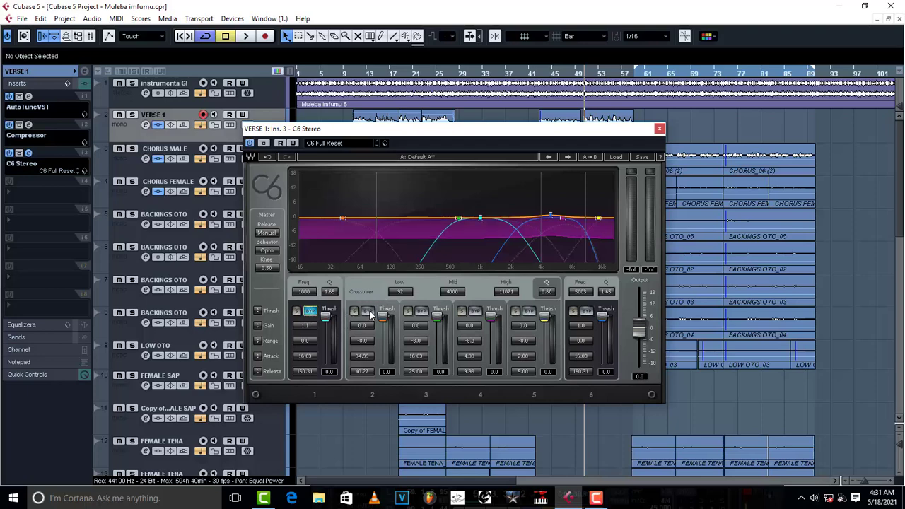
pyautogui.click(368, 312)
pyautogui.click(421, 311)
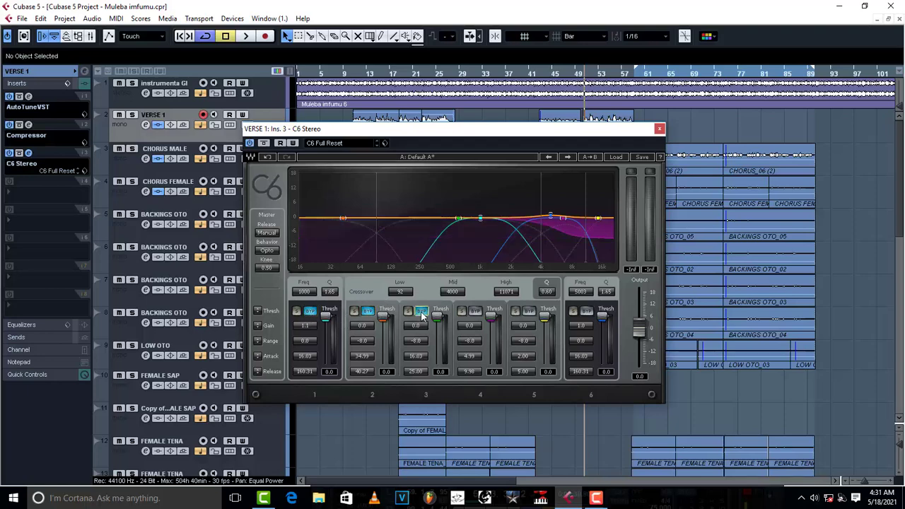
pyautogui.click(475, 311)
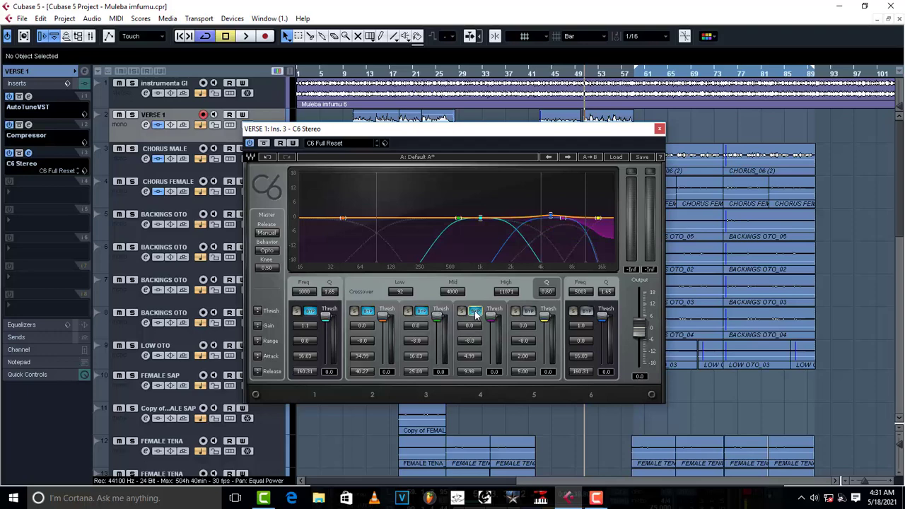
pyautogui.click(530, 311)
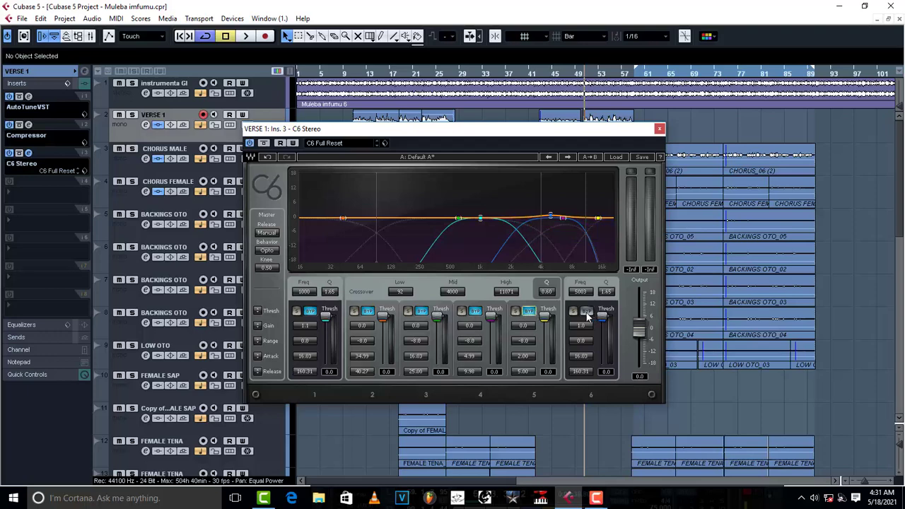
# Step: Toggle band 6's solo on and off repeatedly to audition it, ending with solo off
pyautogui.click(573, 312)
pyautogui.click(572, 312)
pyautogui.click(574, 312)
pyautogui.click(573, 313)
pyautogui.click(573, 312)
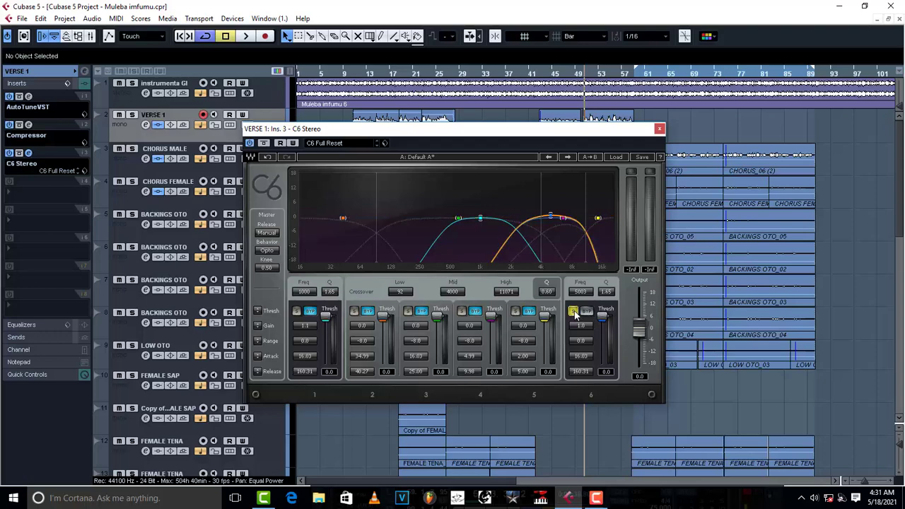
pyautogui.click(573, 312)
pyautogui.click(573, 313)
pyautogui.click(573, 313)
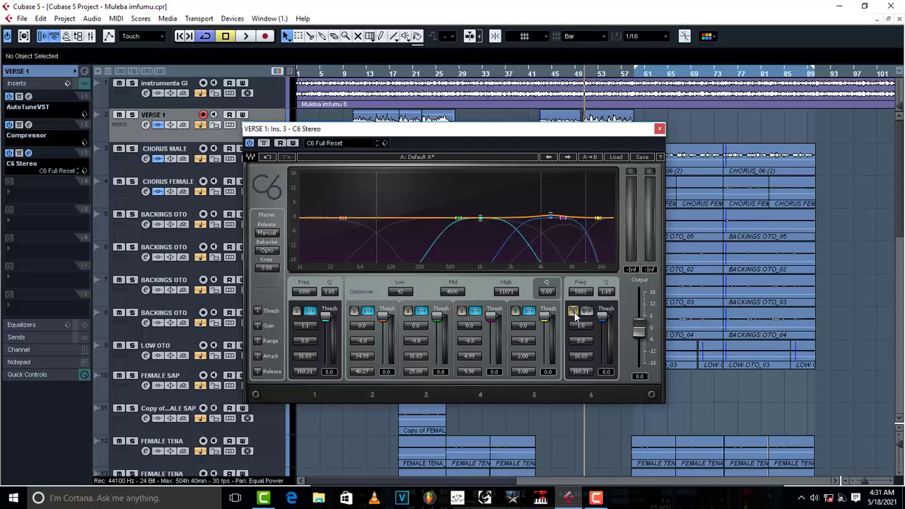
pyautogui.click(573, 313)
pyautogui.click(573, 312)
# Step: Change band 6's frequency from 5002 to 6259
pyautogui.click(581, 292)
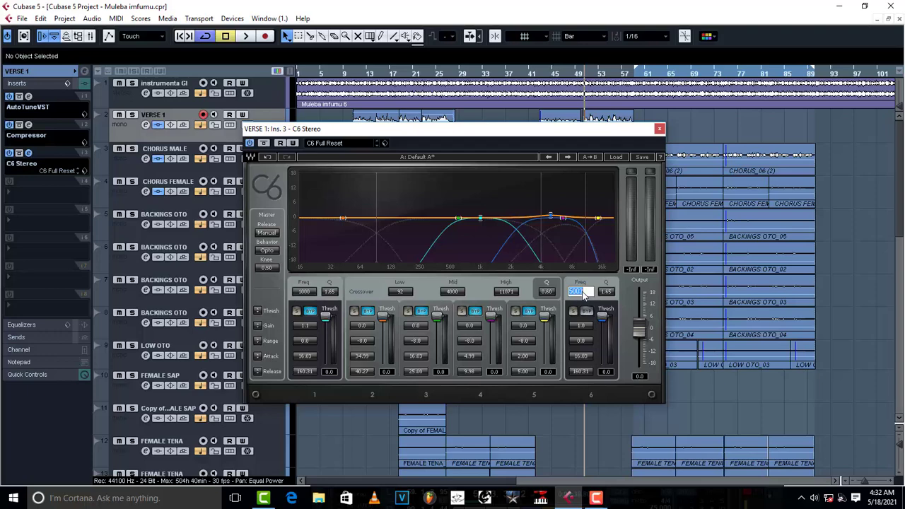
pyautogui.write('6259')
pyautogui.press('Return')
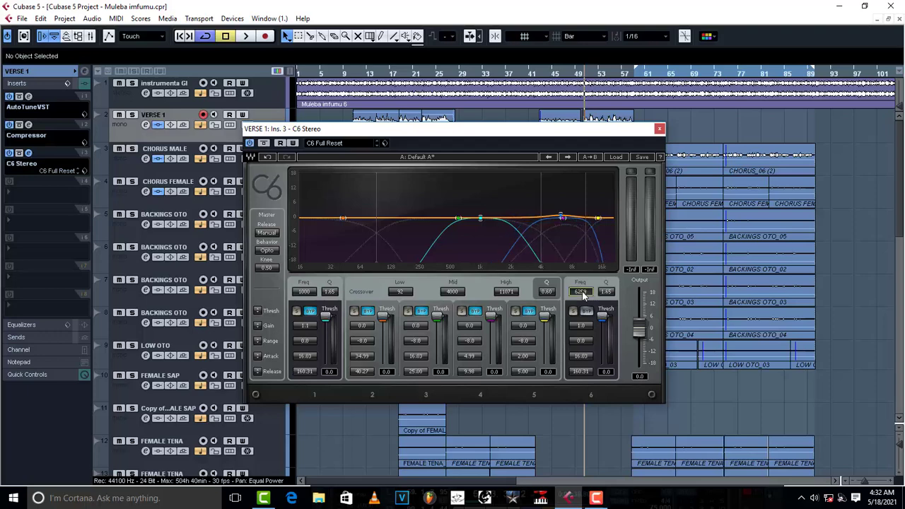
# Step: Audition band 6 solo, drag its threshold to -53.1, and start playback
pyautogui.click(573, 311)
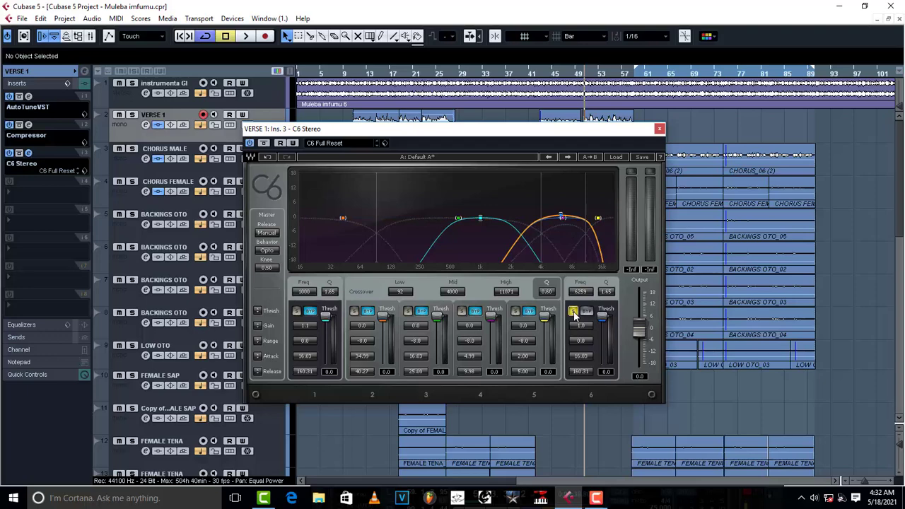
pyautogui.click(572, 311)
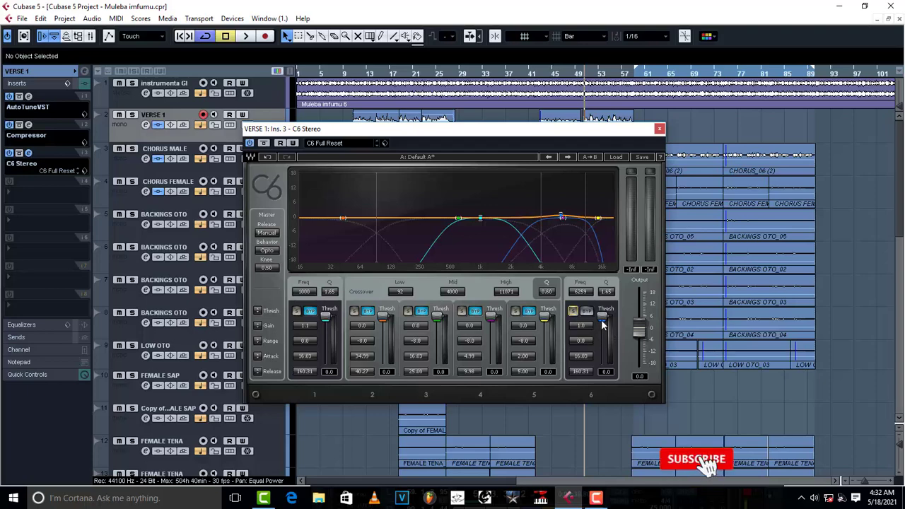
pyautogui.moveTo(603, 321)
pyautogui.mouseDown()
pyautogui.moveTo(602, 346)
pyautogui.moveTo(603, 318)
pyautogui.mouseUp()
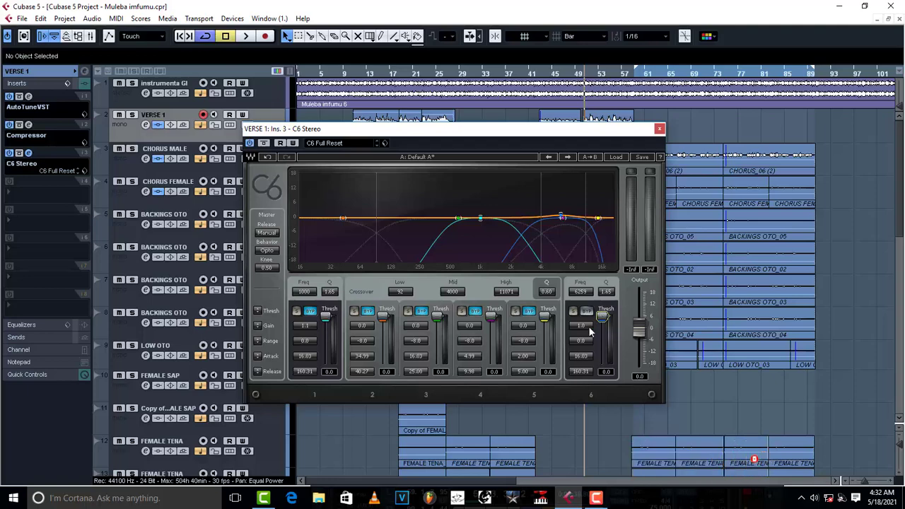
pyautogui.press('space')
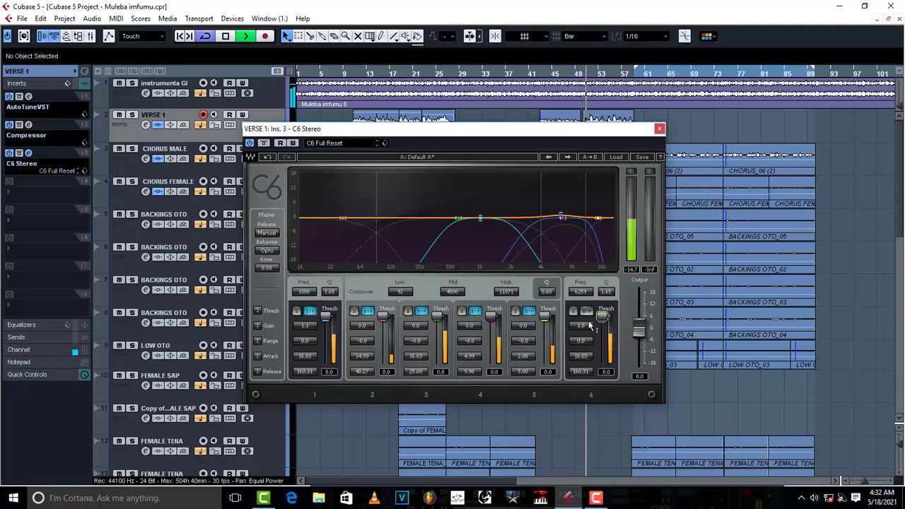
# Step: Set band 6's gain to -2.3 and range to -11.5, listening to the vocal
pyautogui.scroll(3, 585, 330)
pyautogui.scroll(-10, 584, 330)
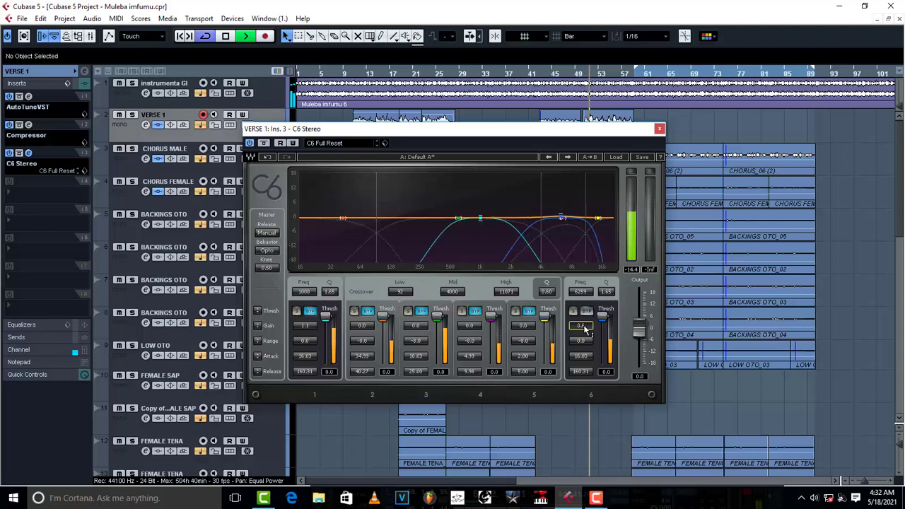
pyautogui.press('space')
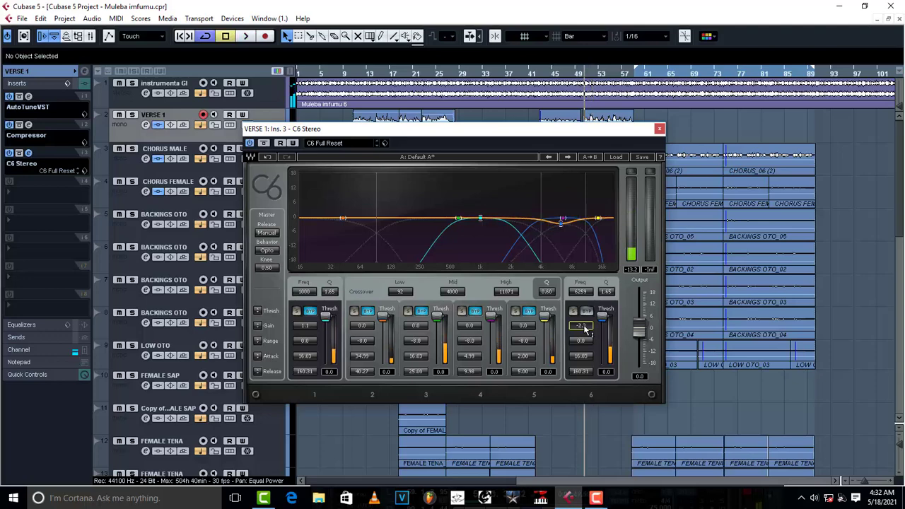
pyautogui.scroll(-5, 587, 341)
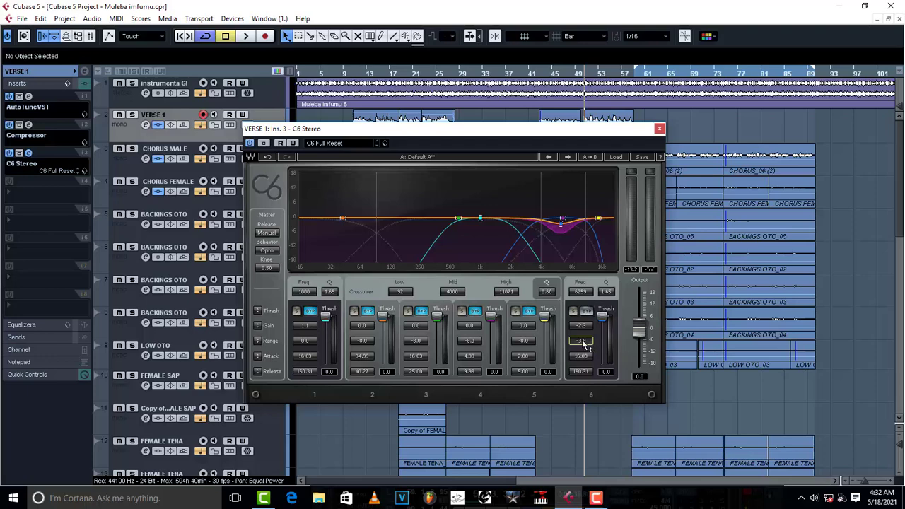
pyautogui.scroll(-8, 583, 344)
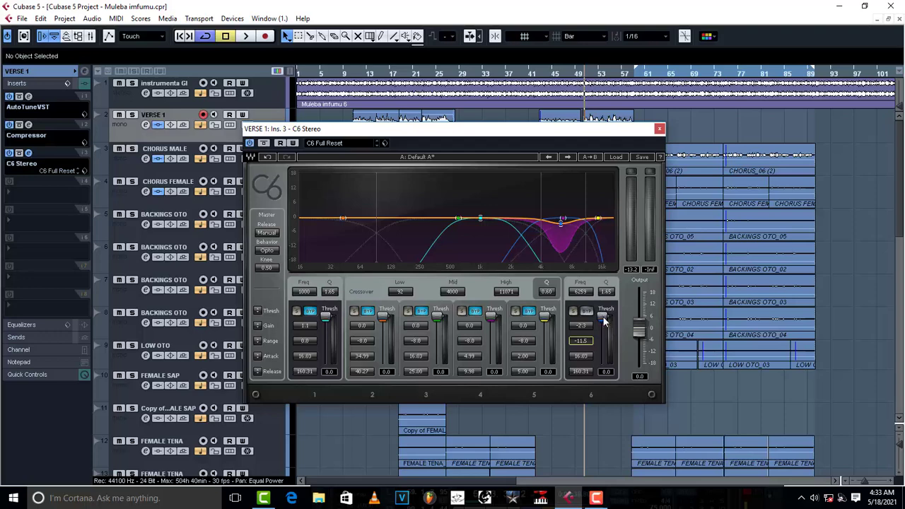
pyautogui.press('space')
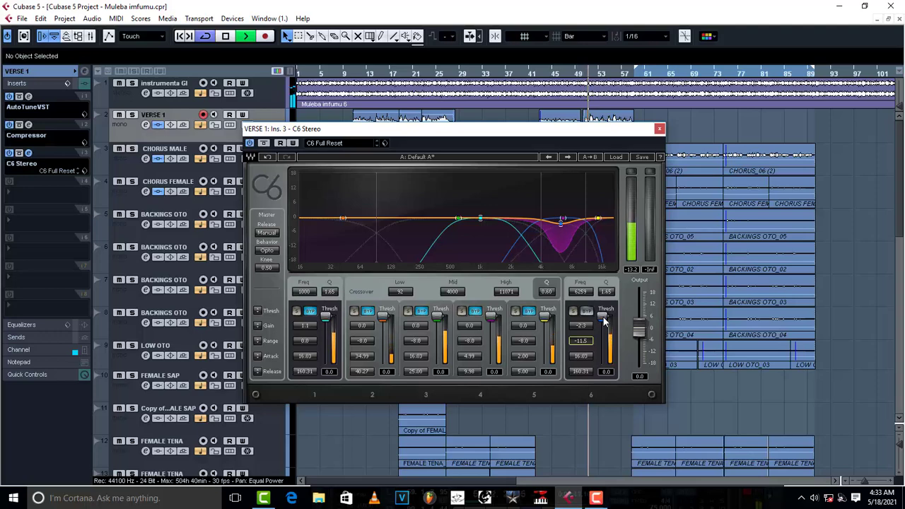
pyautogui.press('space')
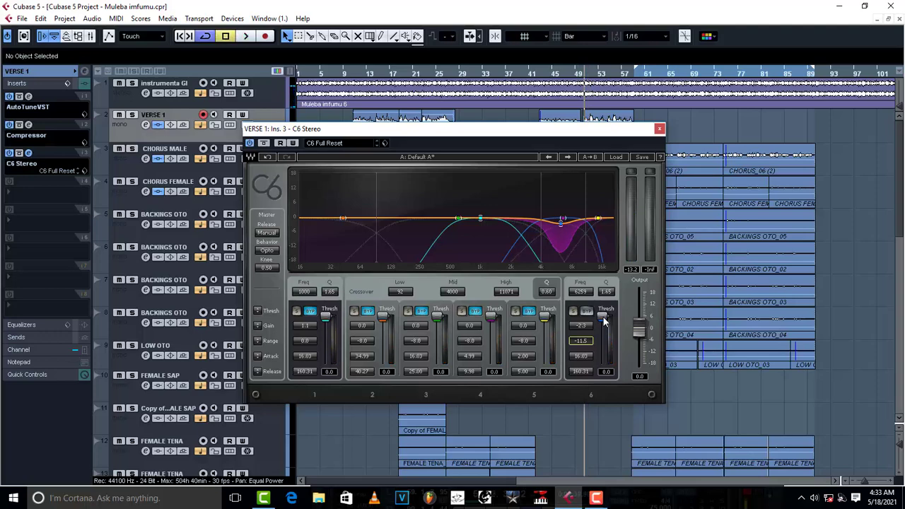
# Step: Bring band 6's threshold to -33.6 while auditioning the vocal
pyautogui.scroll(-10, 605, 320)
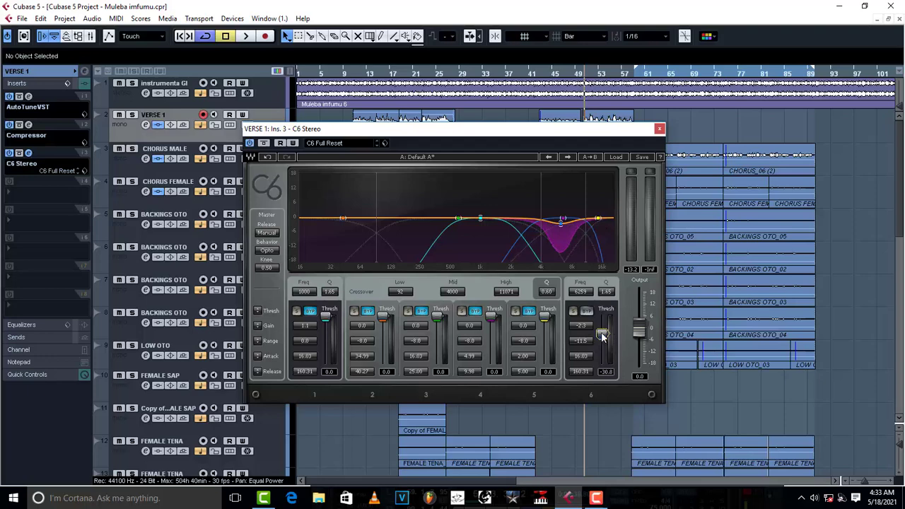
pyautogui.press('space')
pyautogui.scroll(-1, 605, 337)
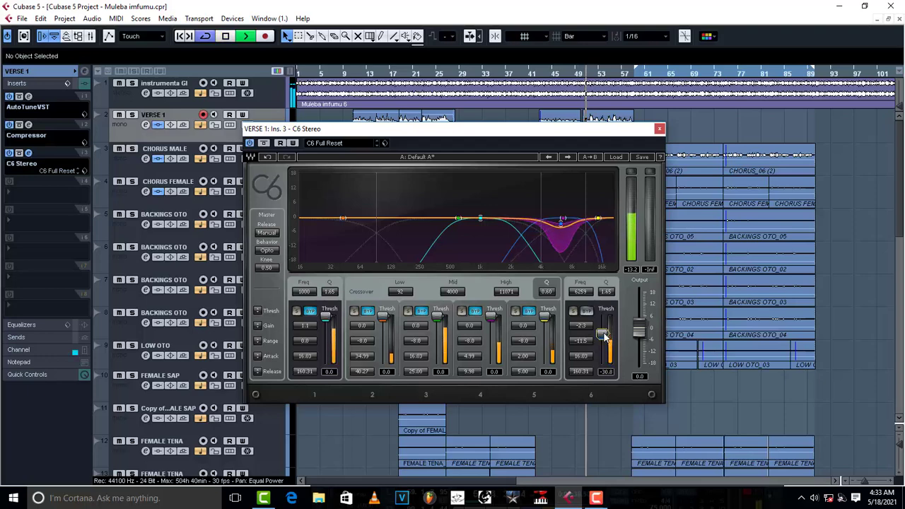
pyautogui.scroll(-3, 604, 337)
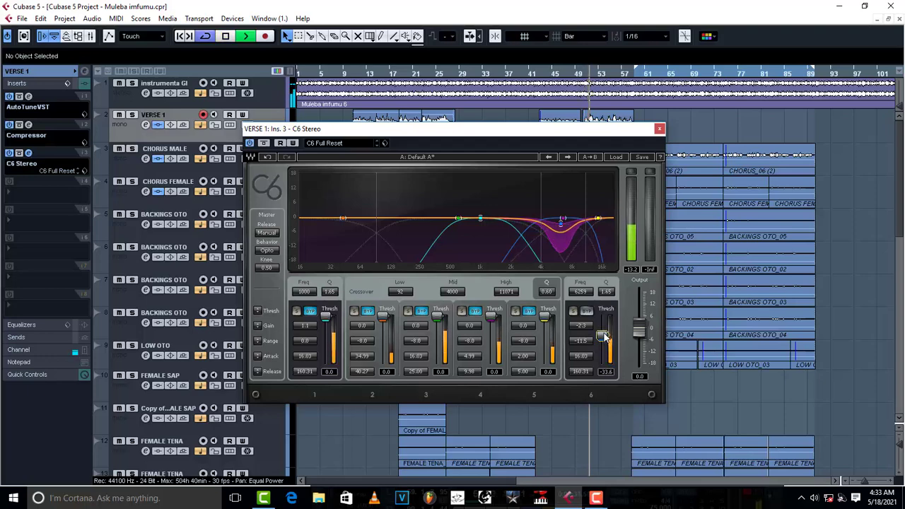
pyautogui.press('space')
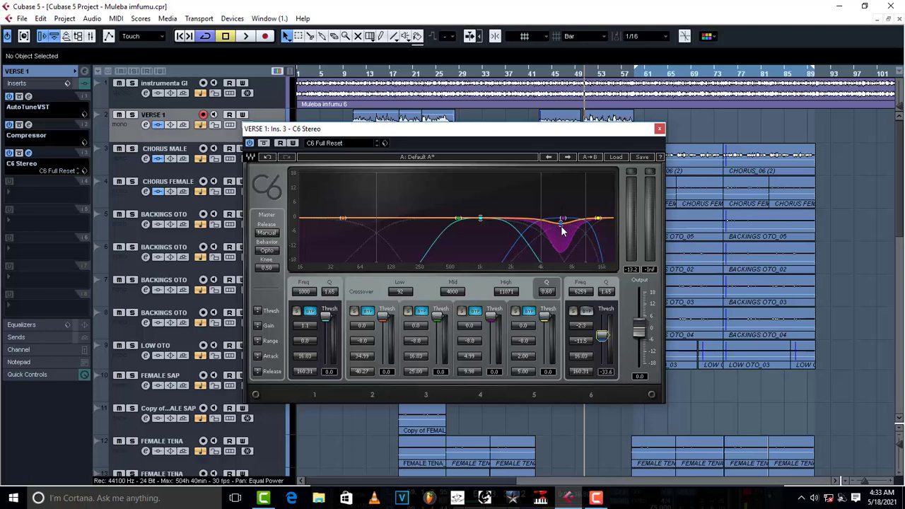
pyautogui.press('space')
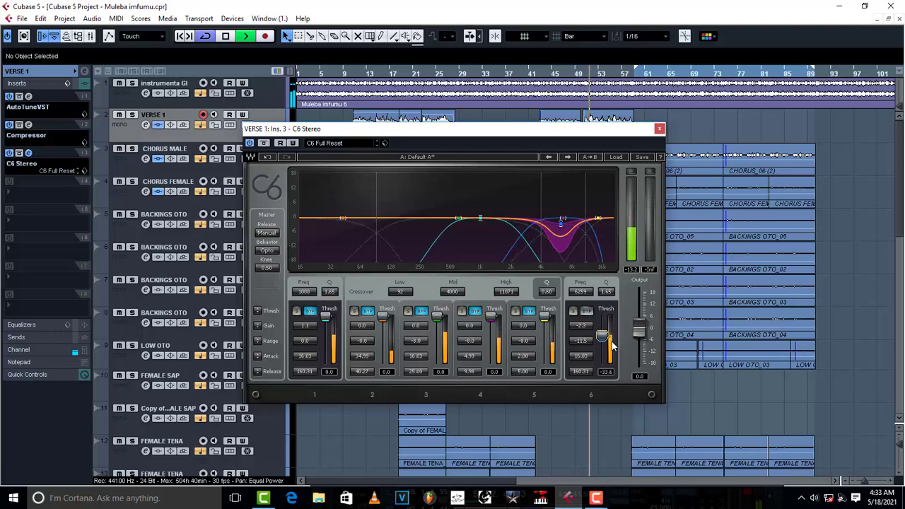
pyautogui.click(249, 143)
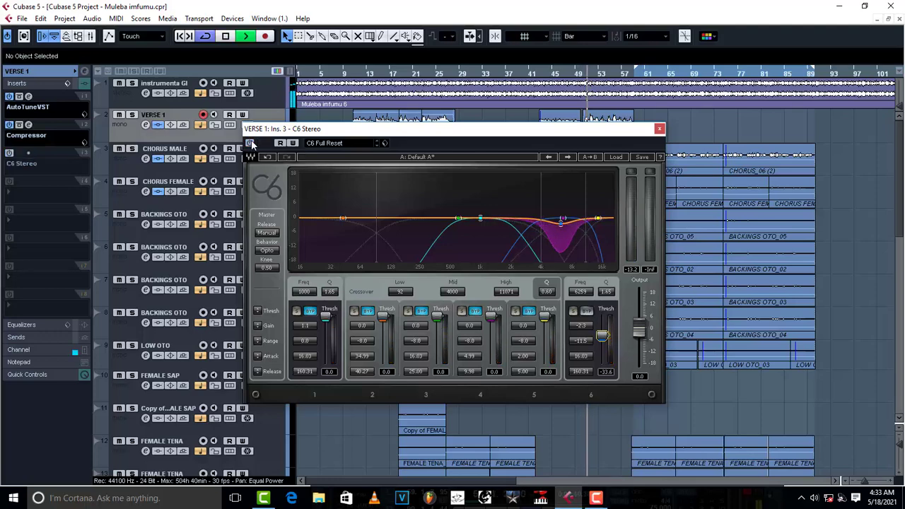
pyautogui.click(250, 143)
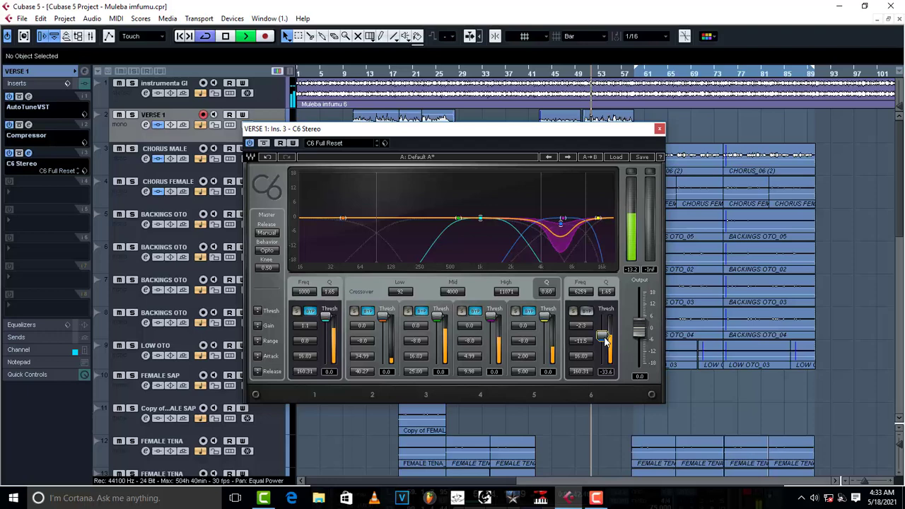
pyautogui.press('space')
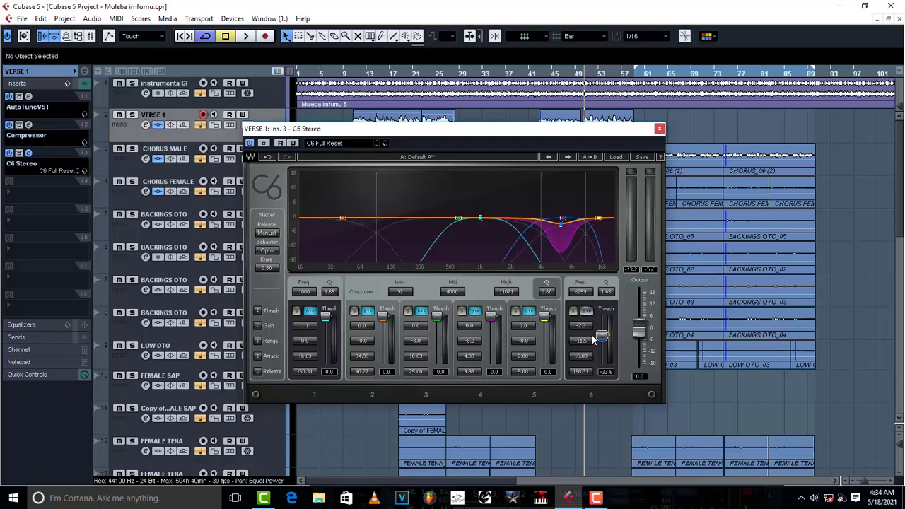
pyautogui.press('space')
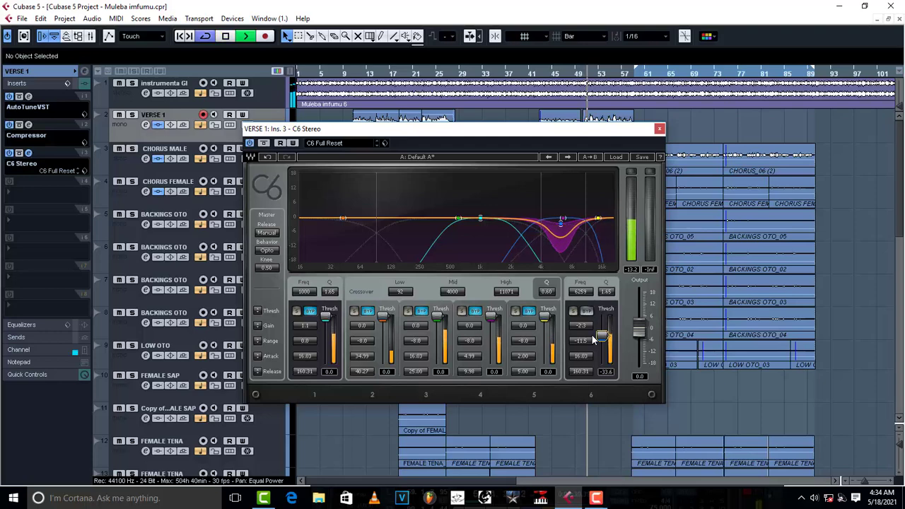
pyautogui.press('space')
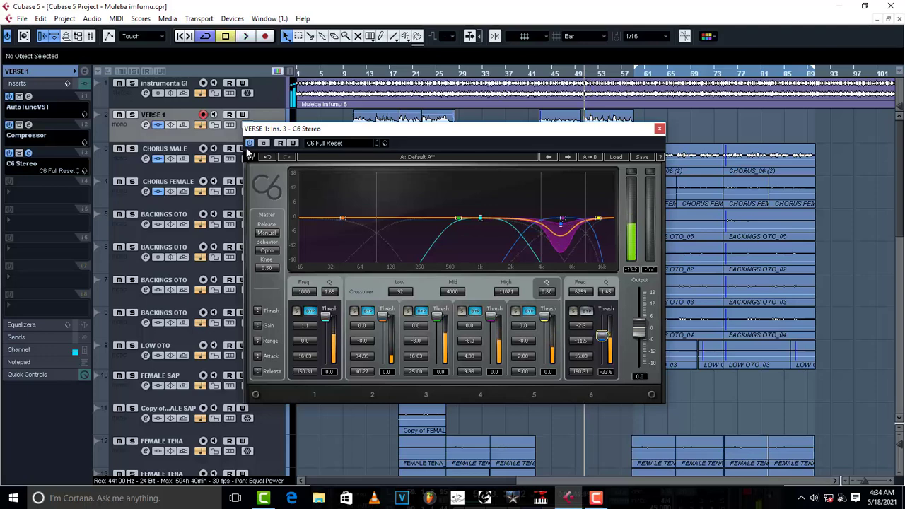
pyautogui.click(249, 143)
pyautogui.press('space')
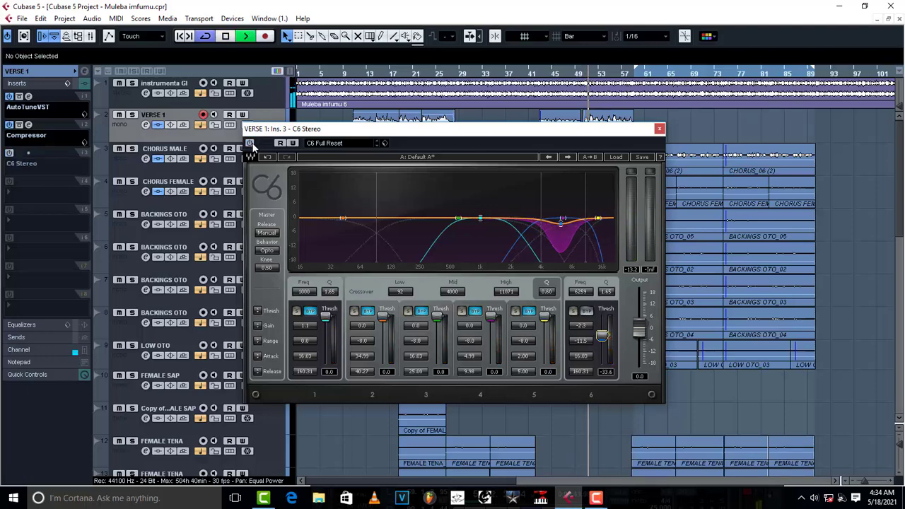
pyautogui.press('space')
pyautogui.click(250, 143)
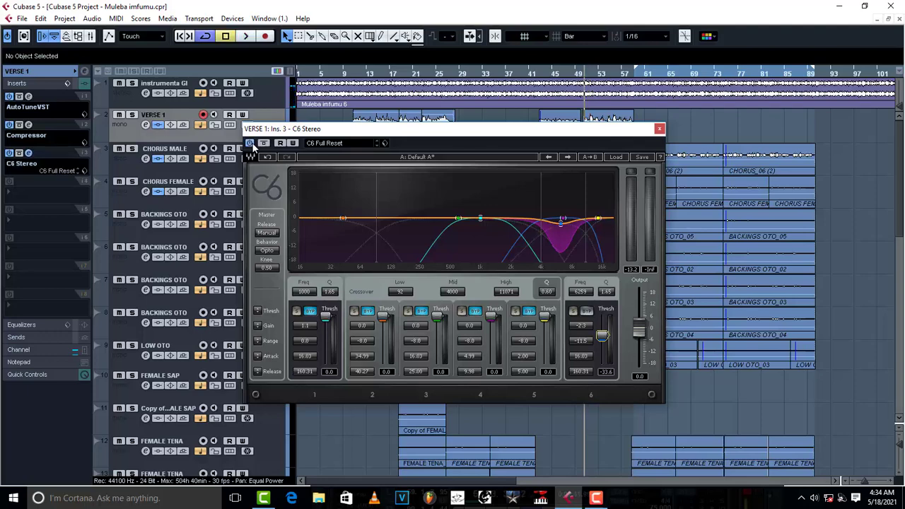
pyautogui.press('space')
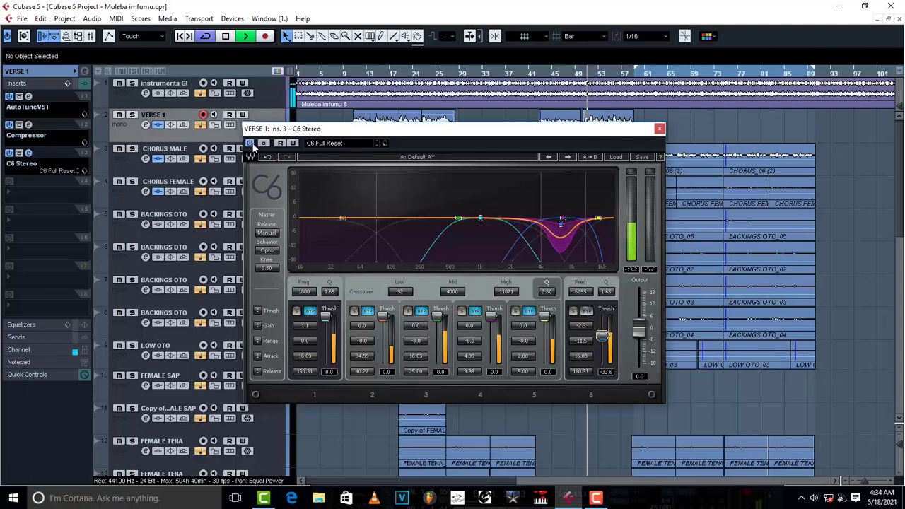
pyautogui.press('space')
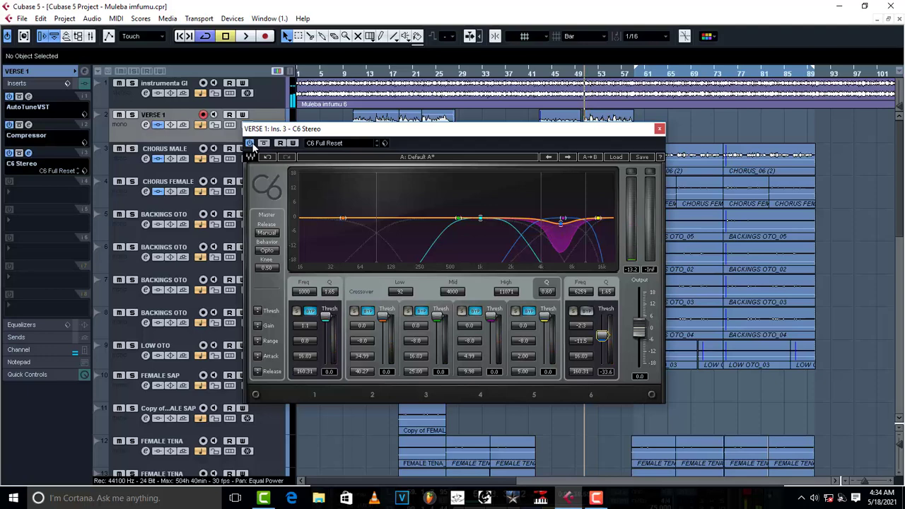